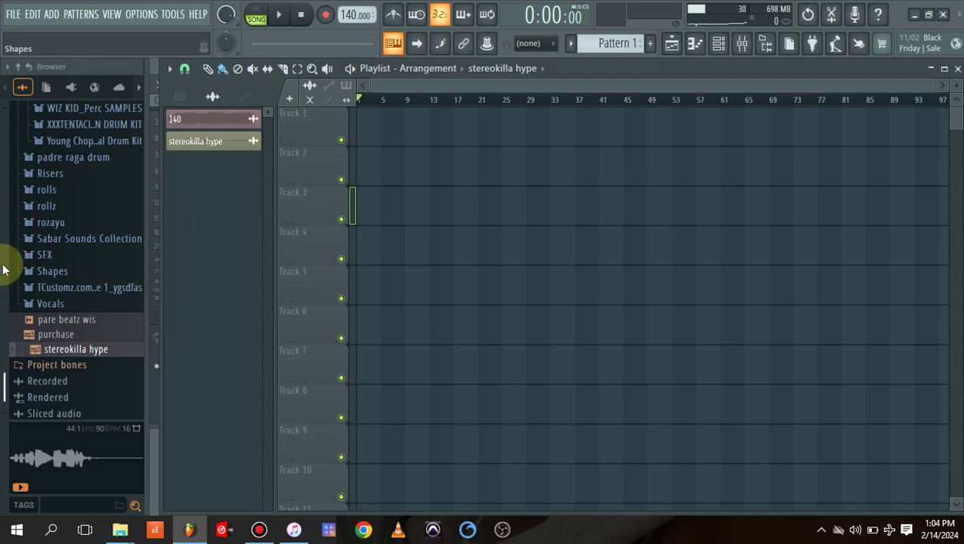
# Minimize FL Studio to reveal the desktop and File Explorer.
pyautogui.scroll(-1, 2, 381)
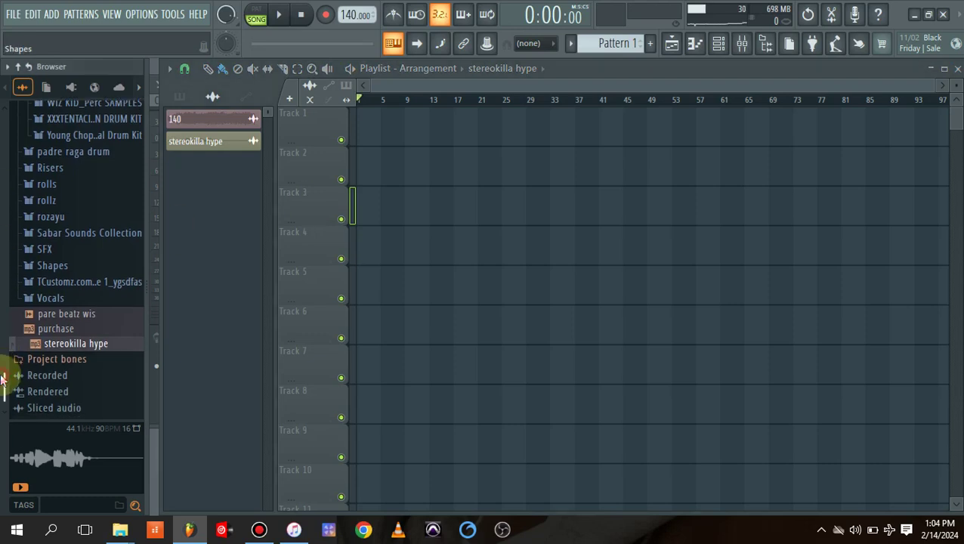
pyautogui.click(919, 15)
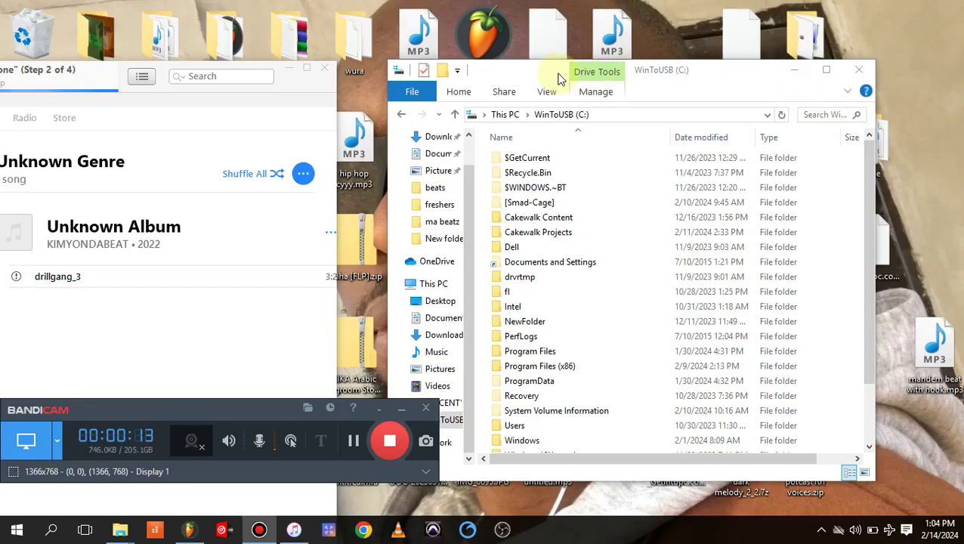
# Move File Explorer aside and drag evince 2.mp3 onto Track 1 of the playlist.
pyautogui.moveTo(560, 78); pyautogui.dragTo(675, 181)
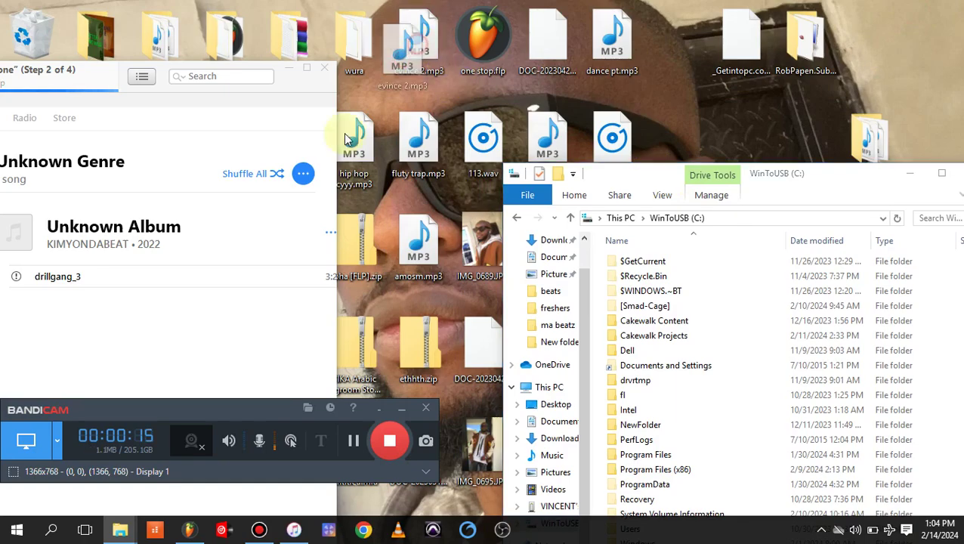
pyautogui.moveTo(345, 138)
pyautogui.mouseDown()
pyautogui.moveTo(208, 490)
pyautogui.moveTo(183, 517)
pyautogui.moveTo(389, 140)
pyautogui.moveTo(363, 136)
pyautogui.mouseUp()
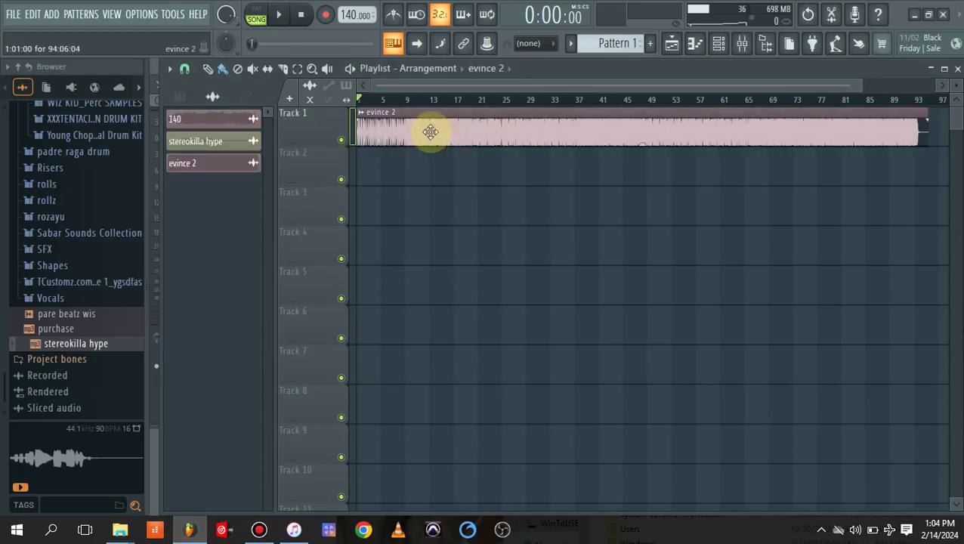
pyautogui.click(426, 115)
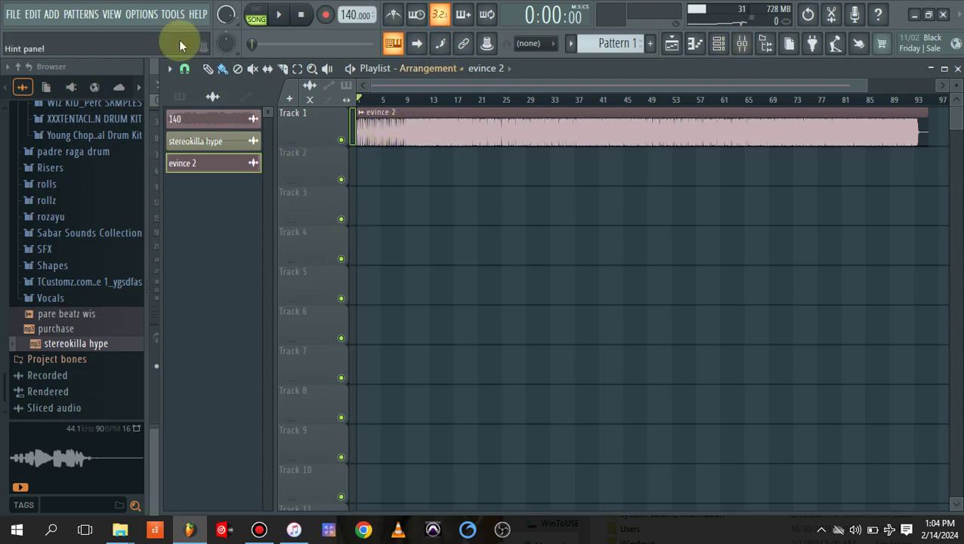
pyautogui.click(142, 14)
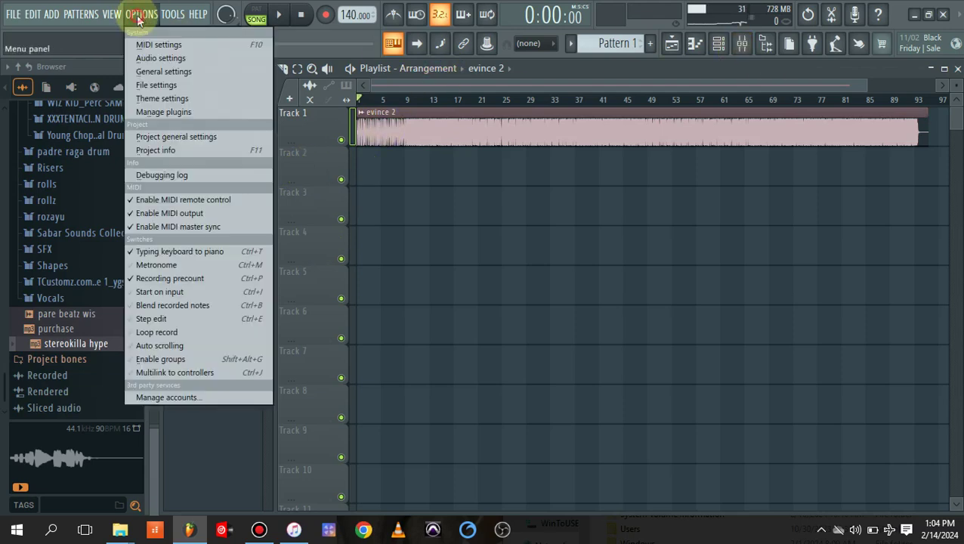
pyautogui.click(163, 59)
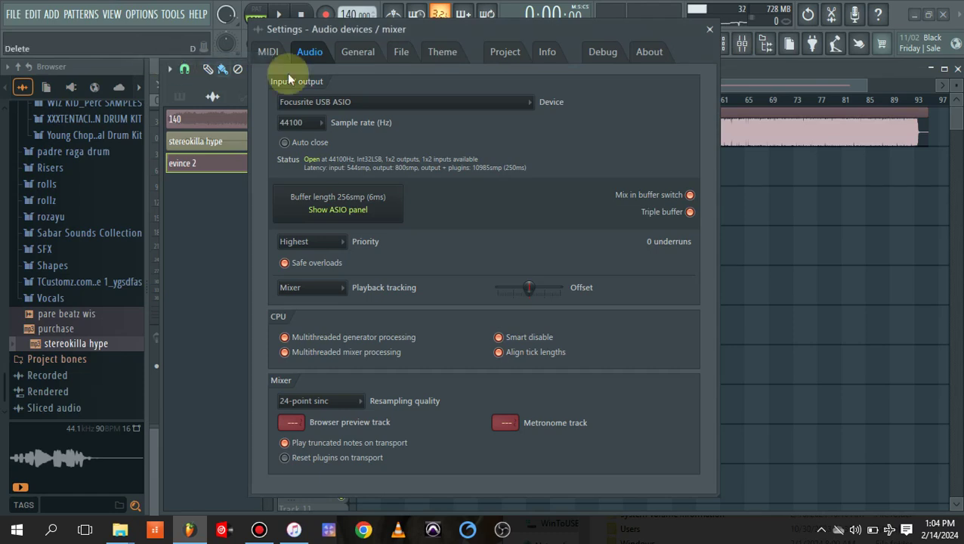
pyautogui.click(383, 102)
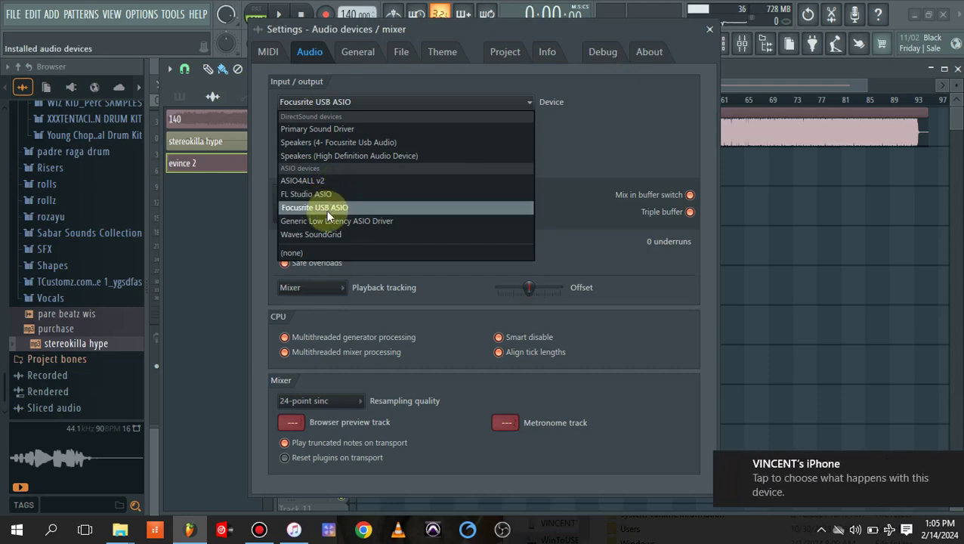
pyautogui.click(327, 210)
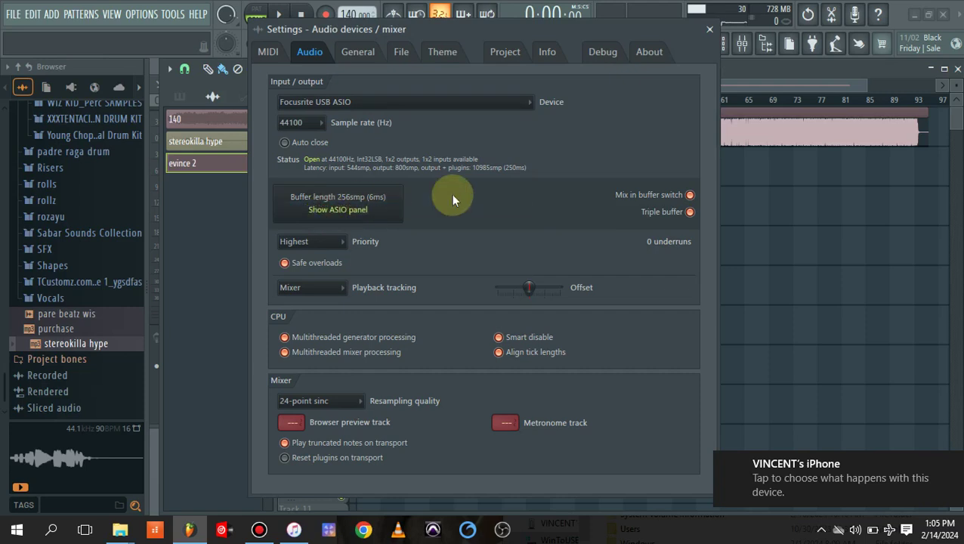
pyautogui.click(375, 101)
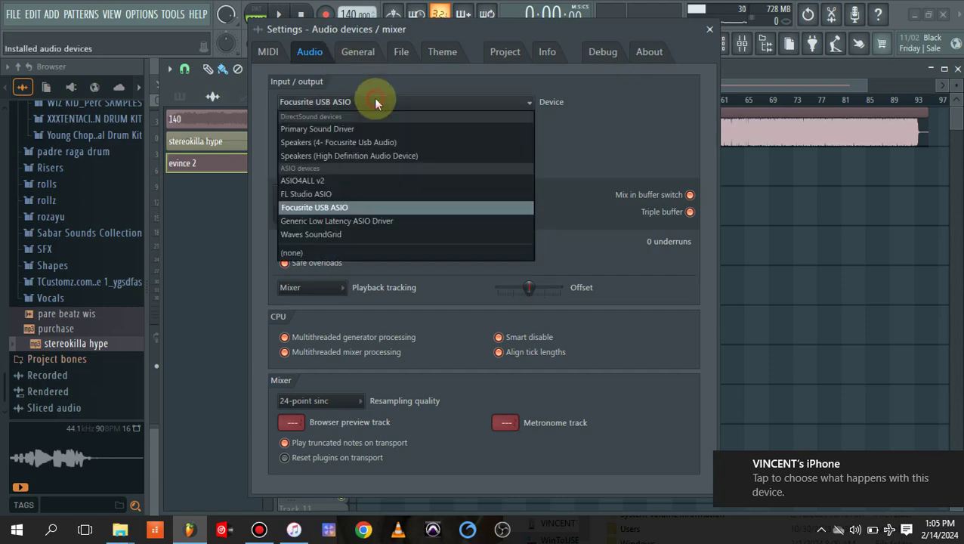
pyautogui.click(707, 30)
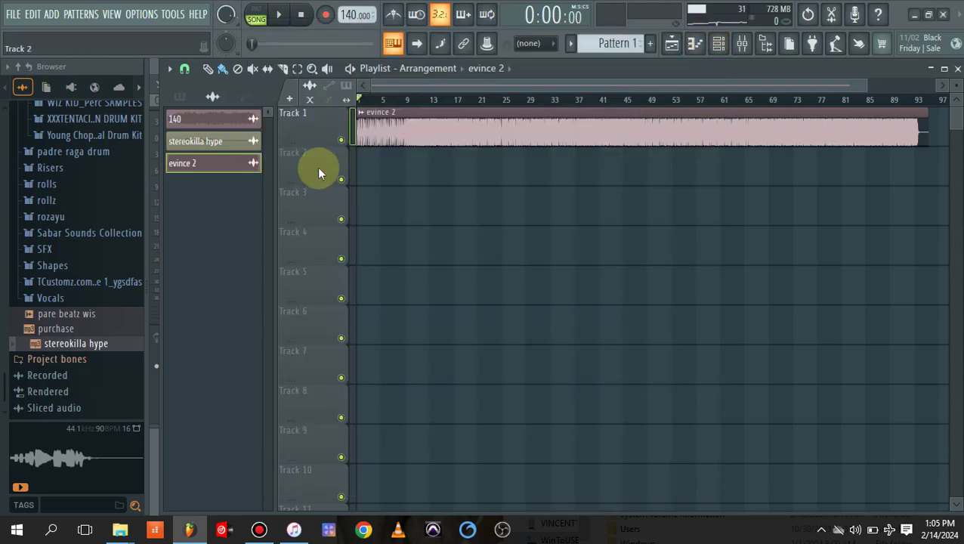
pyautogui.rightClick(331, 16)
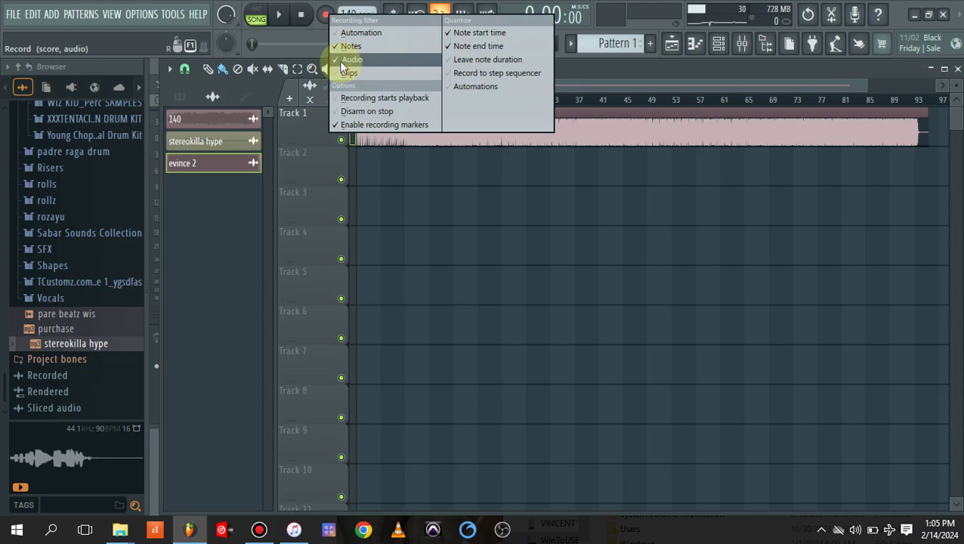
pyautogui.click(352, 32)
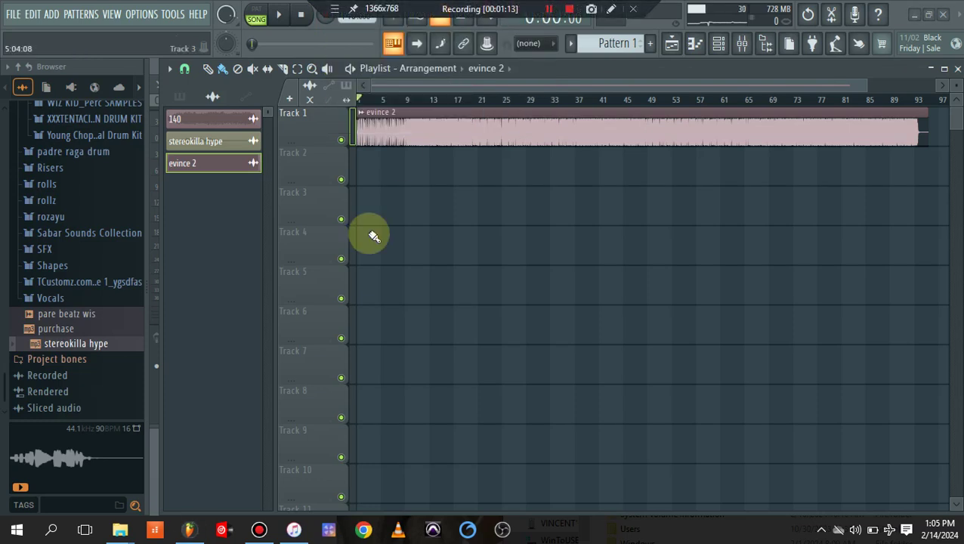
pyautogui.click(341, 218)
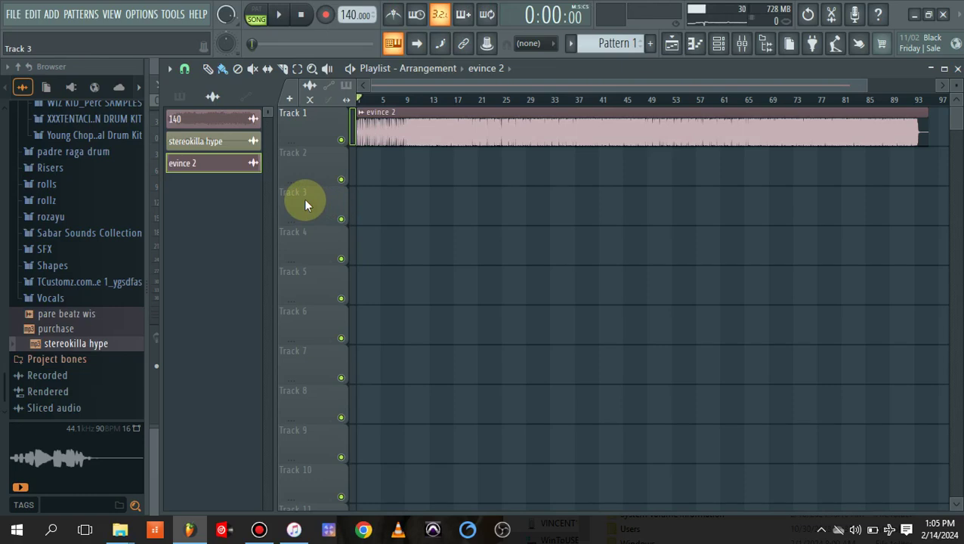
# Make Track 2 an audio track routed to mixer Insert 2, then show the mixer.
pyautogui.rightClick(301, 163)
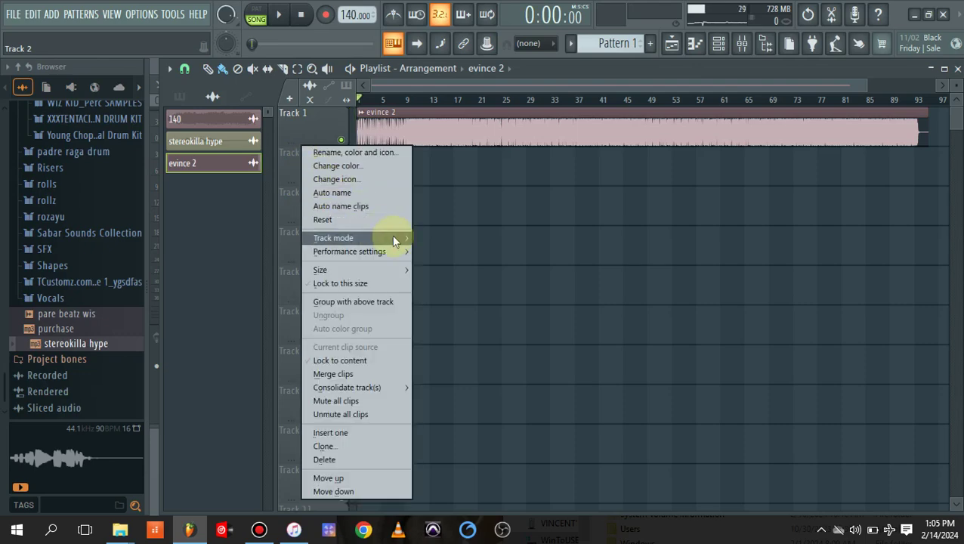
pyautogui.moveTo(396, 238)
pyautogui.moveTo(446, 257)
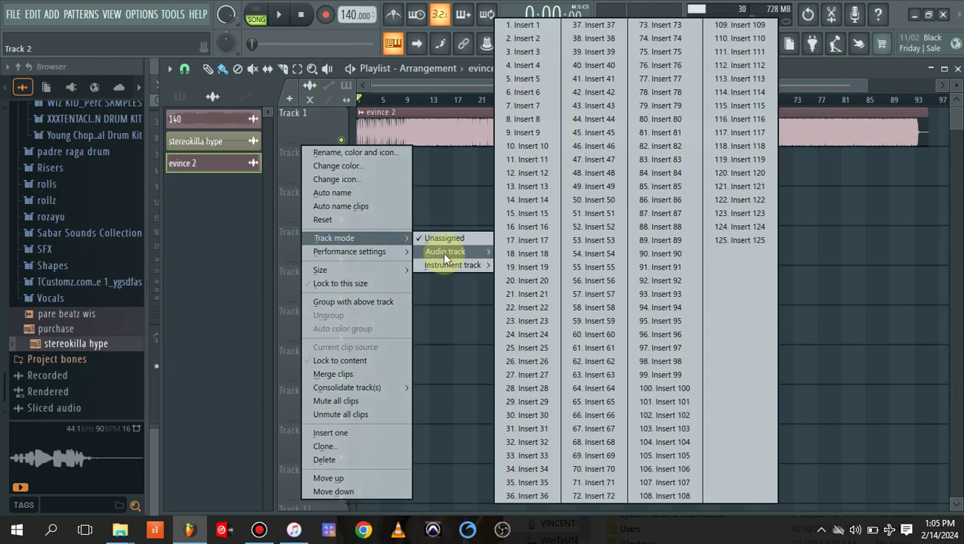
pyautogui.click(529, 39)
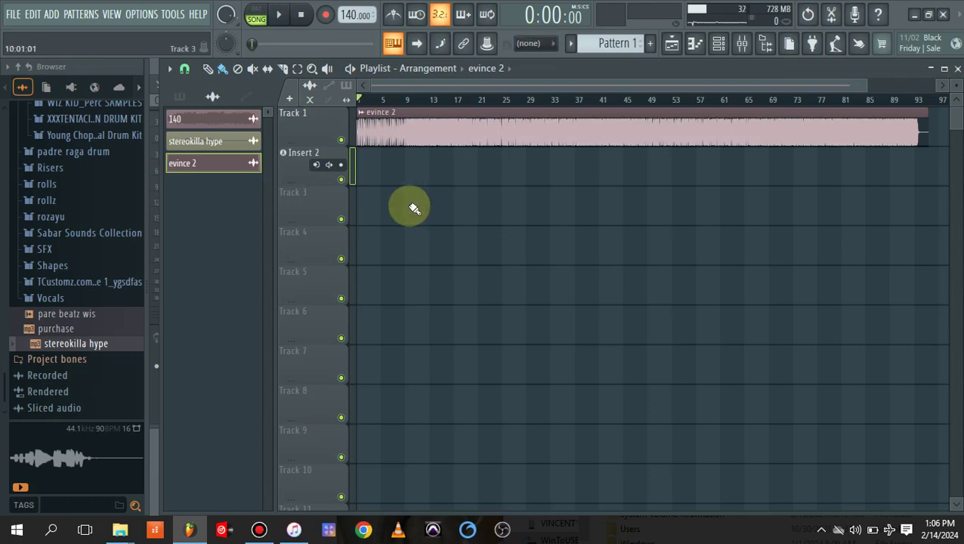
pyautogui.click(742, 43)
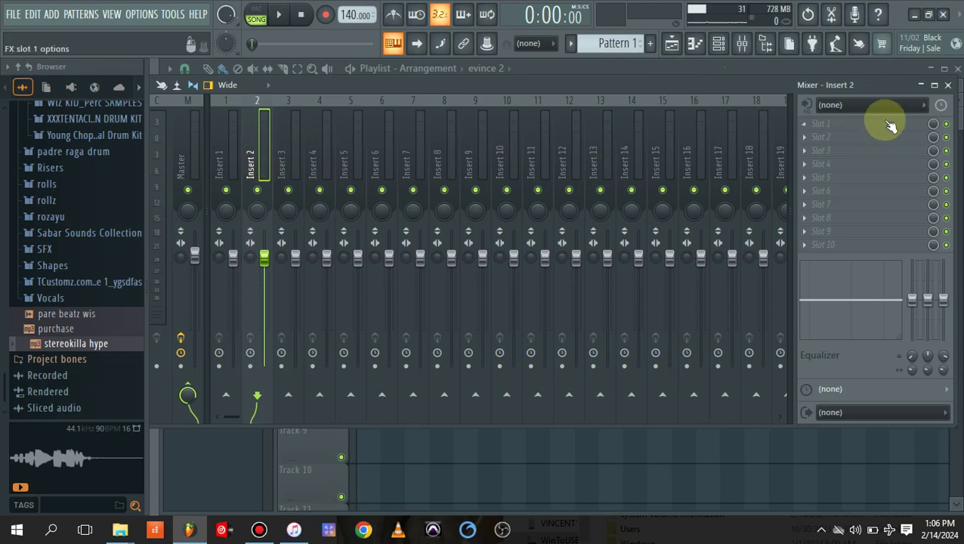
# Set mixer Insert 2's audio input to Input 1 and return to the playlist.
pyautogui.click(859, 106)
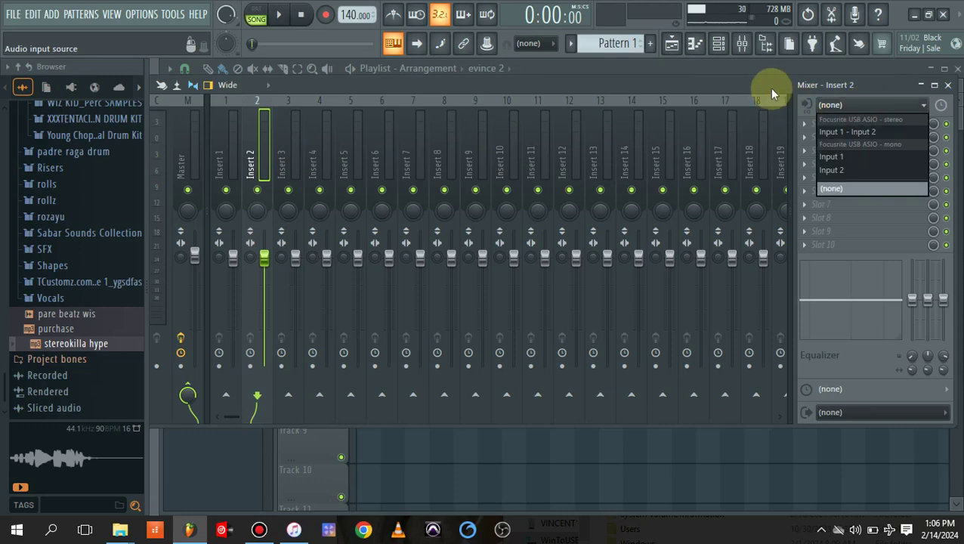
pyautogui.click(772, 89)
pyautogui.click(846, 105)
pyautogui.click(861, 156)
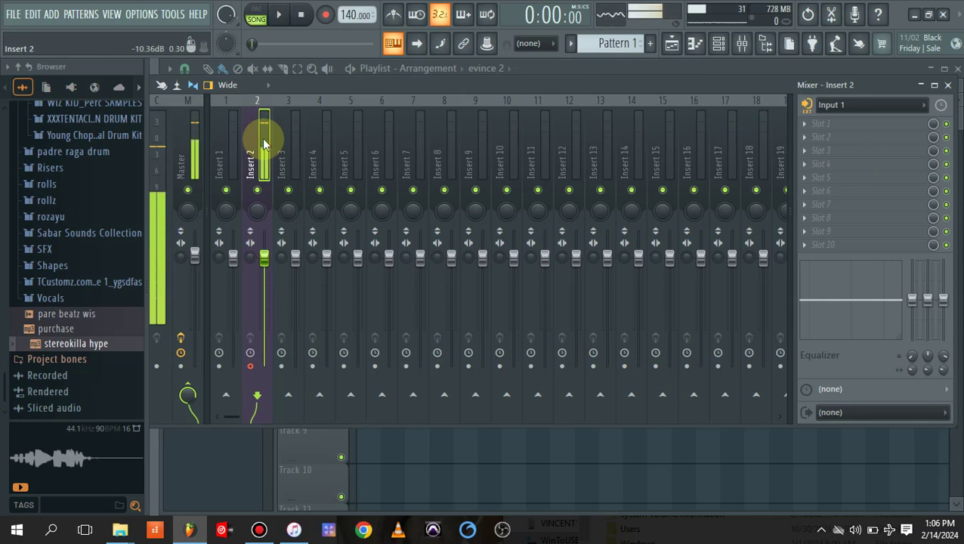
pyautogui.click(680, 52)
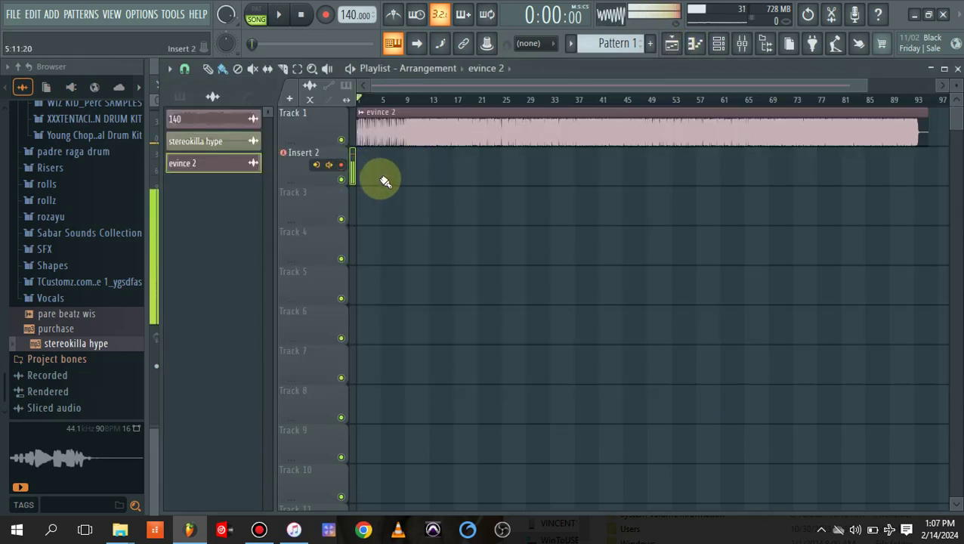
# Toggle the Insert 2 track's record-arm off and back on so it ends armed.
pyautogui.click(341, 166)
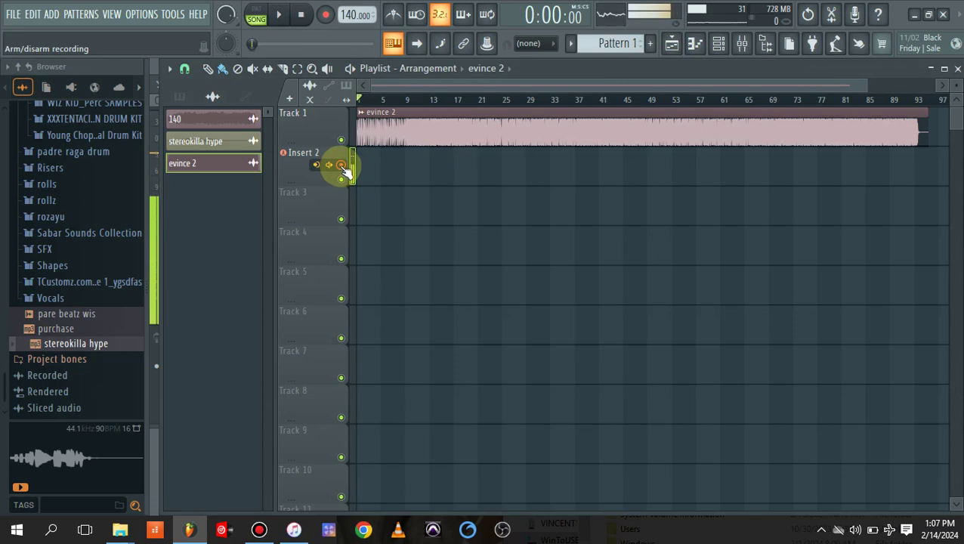
pyautogui.click(341, 166)
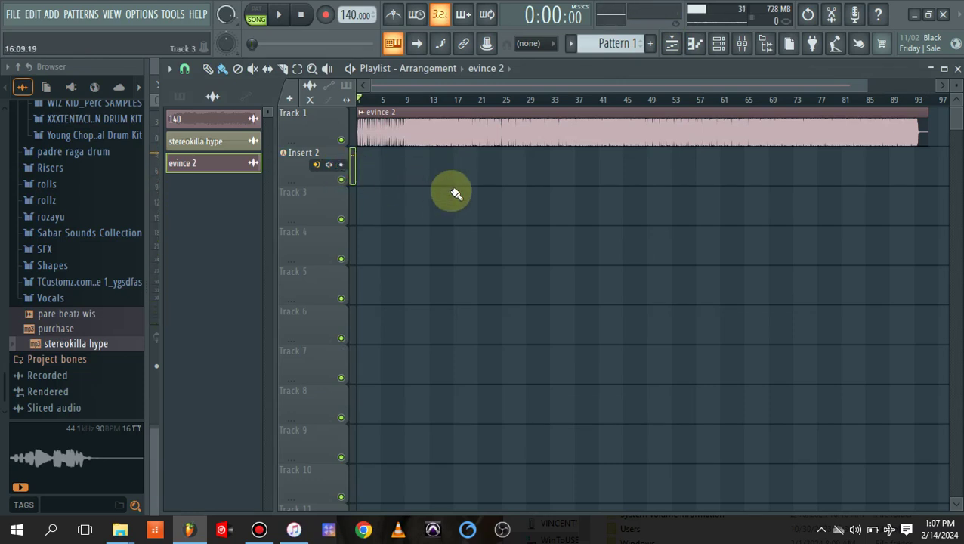
pyautogui.click(341, 166)
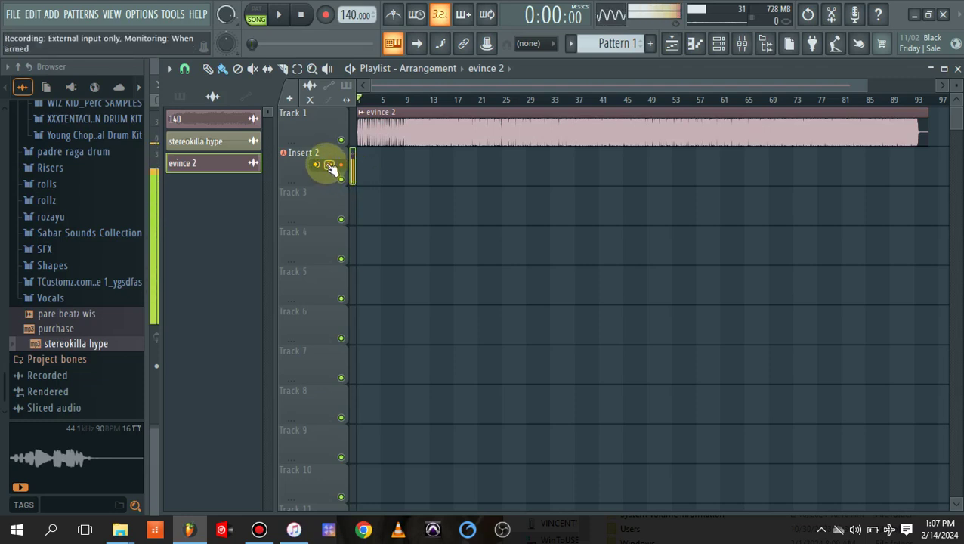
# Set Monitor external input to Off in Insert 2's record-arm options.
pyautogui.rightClick(329, 166)
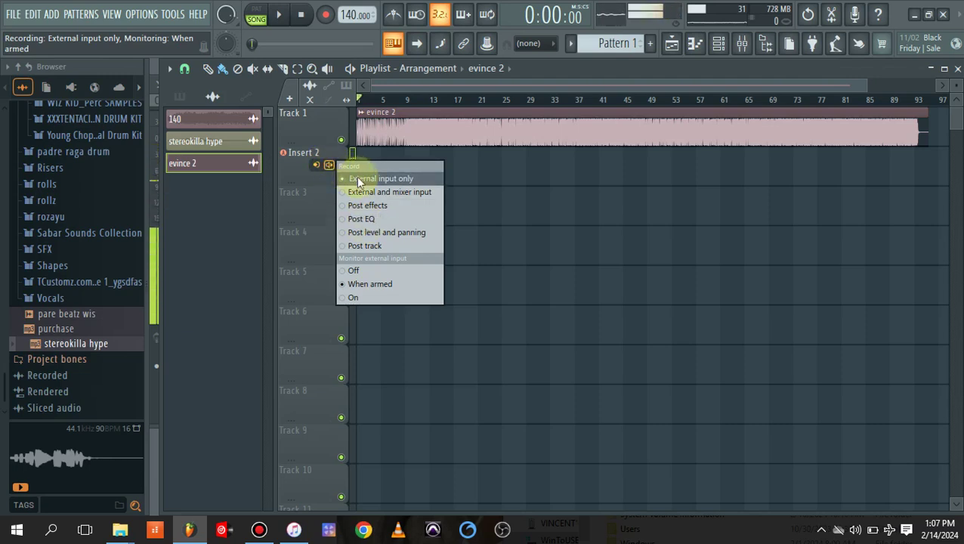
pyautogui.click(366, 268)
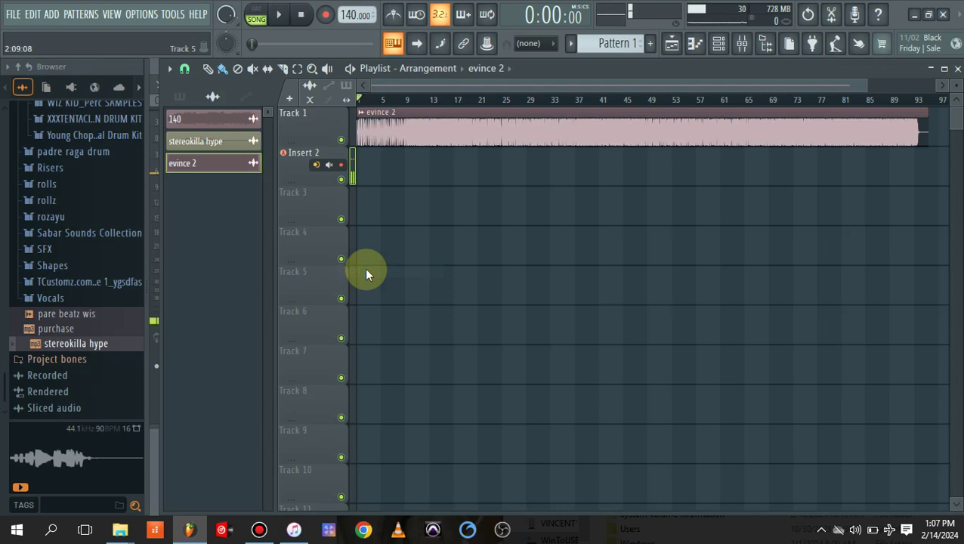
# Turn off Typing keyboard to piano and arm the transport for recording with R.
pyautogui.click(399, 51)
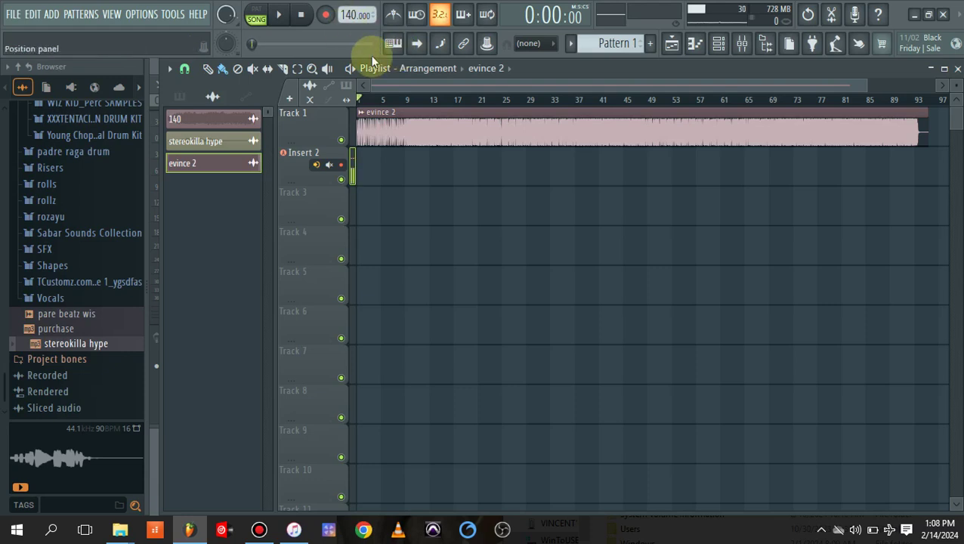
pyautogui.press('r')
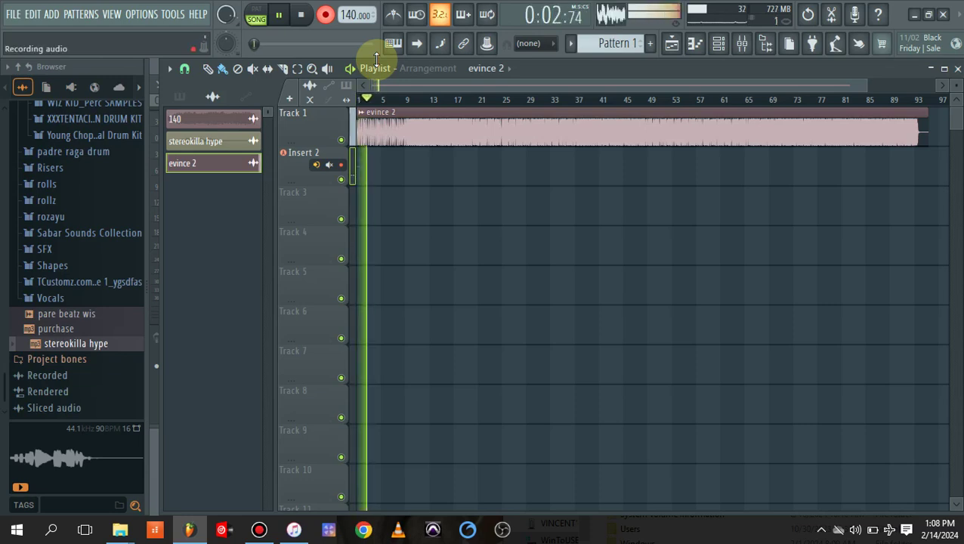
# Stop recording, dropping the untitled take at the start of the Insert 2 track.
pyautogui.press('space')
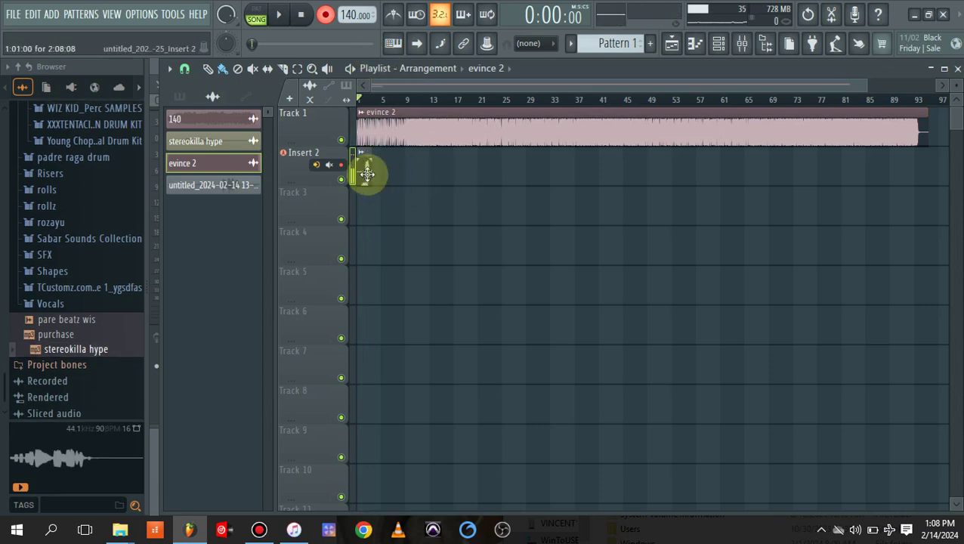
# Inspect the recorded clip's settings and fade-in options, then select the evince 2 beat clip.
pyautogui.doubleClick(367, 174)
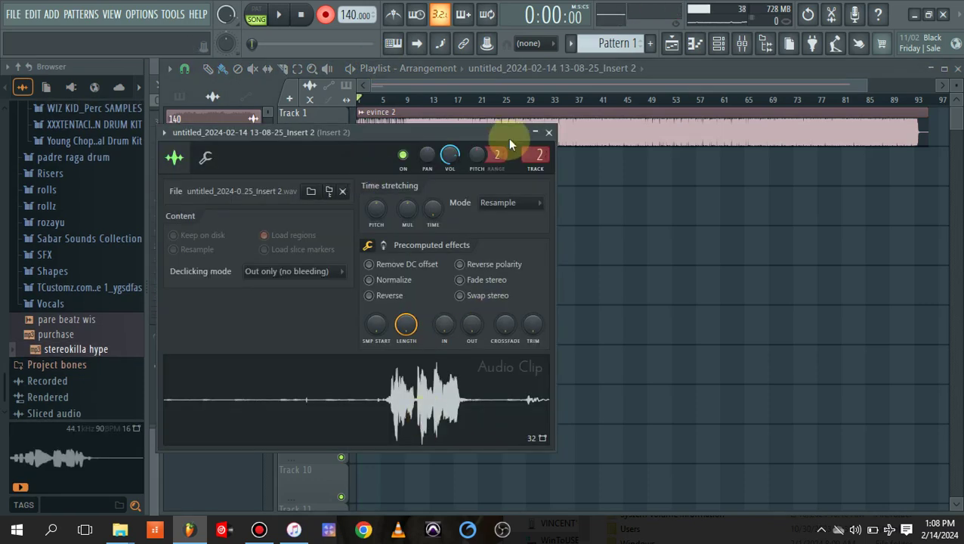
pyautogui.click(549, 132)
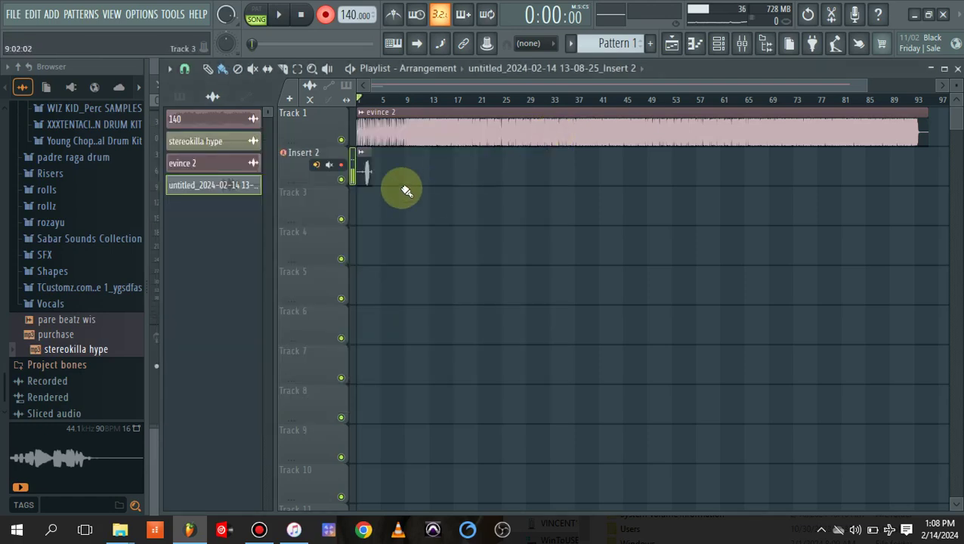
pyautogui.rightClick(360, 162)
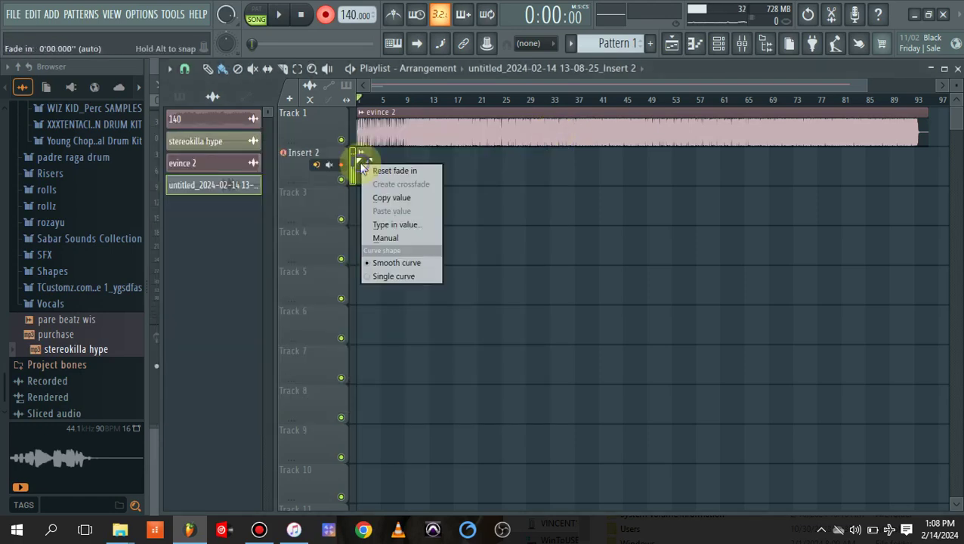
pyautogui.click(340, 193)
pyautogui.rightClick(363, 171)
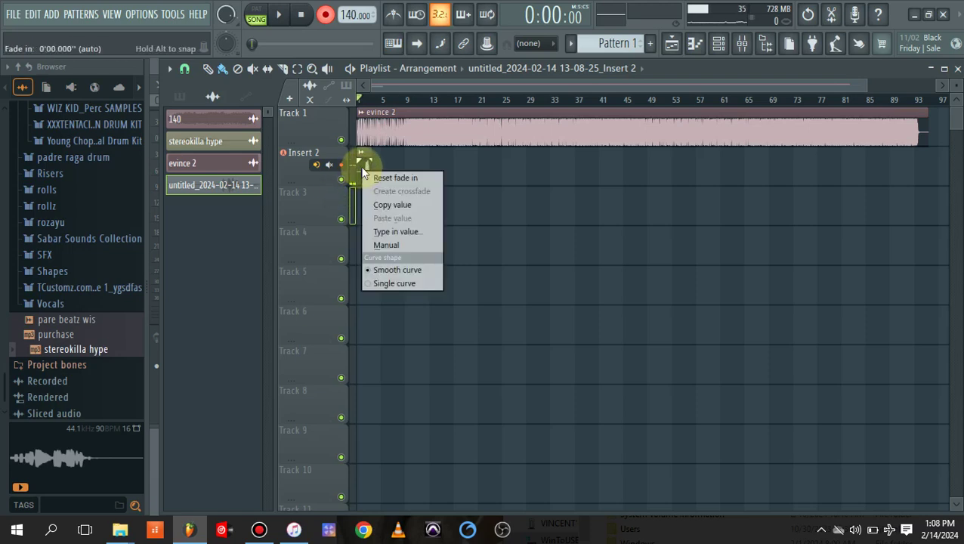
pyautogui.click(366, 166)
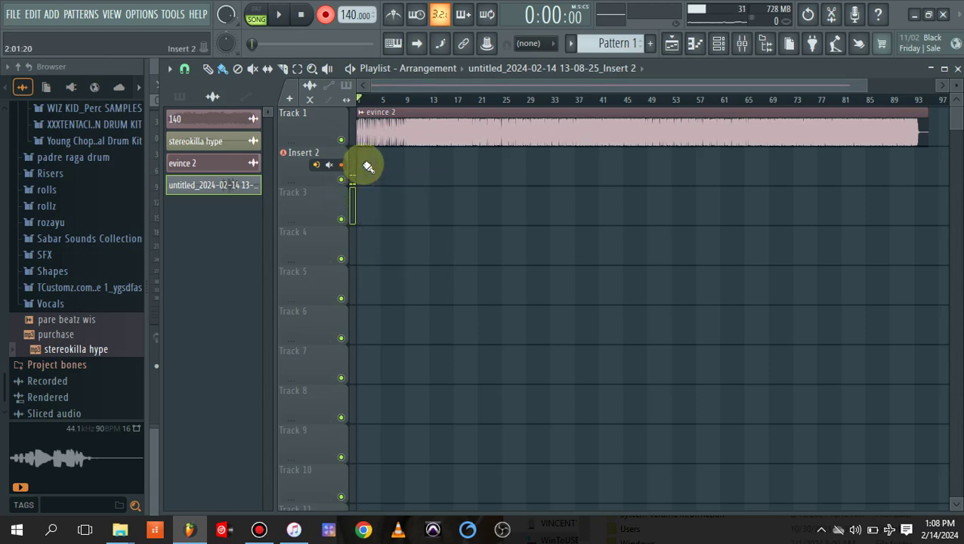
pyautogui.click(401, 130)
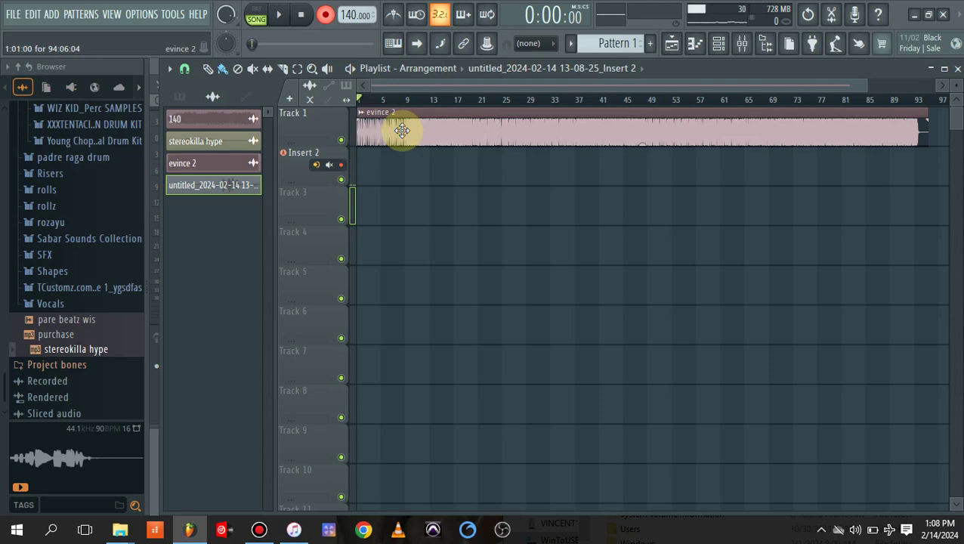
# Record a second vocal take on the Insert 2 track, starting and stopping with Space.
pyautogui.press('space')
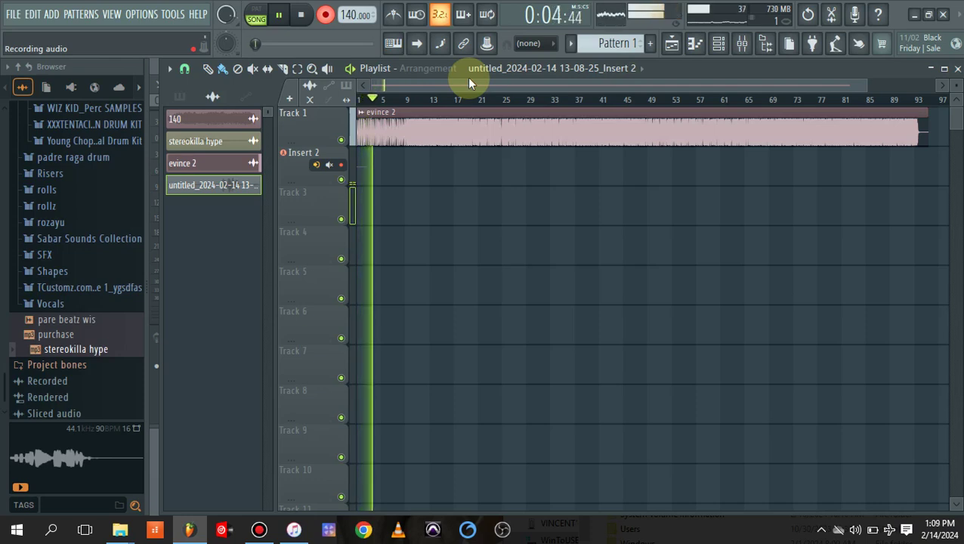
pyautogui.press('space')
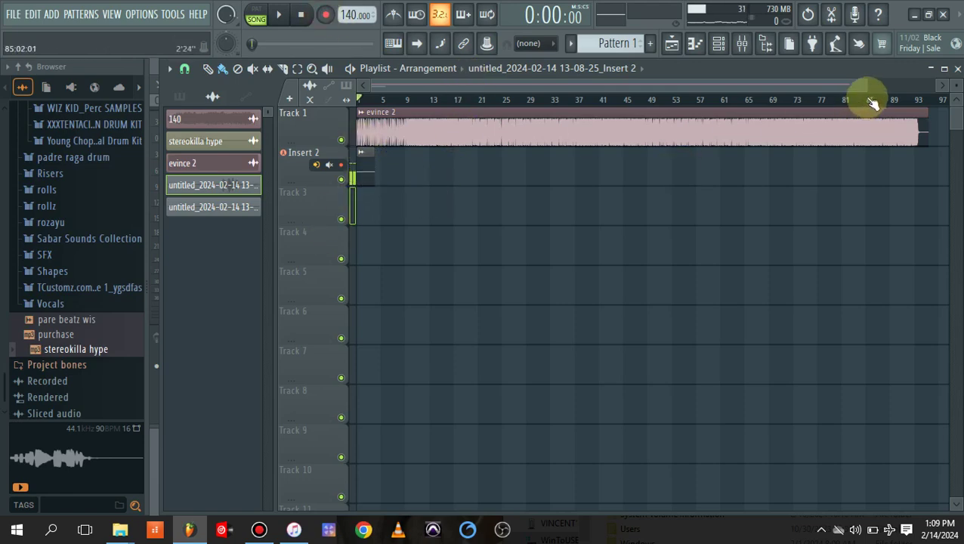
# Zoom the playlist and make the Insert 2 track much taller.
pyautogui.moveTo(862, 85); pyautogui.dragTo(491, 121)
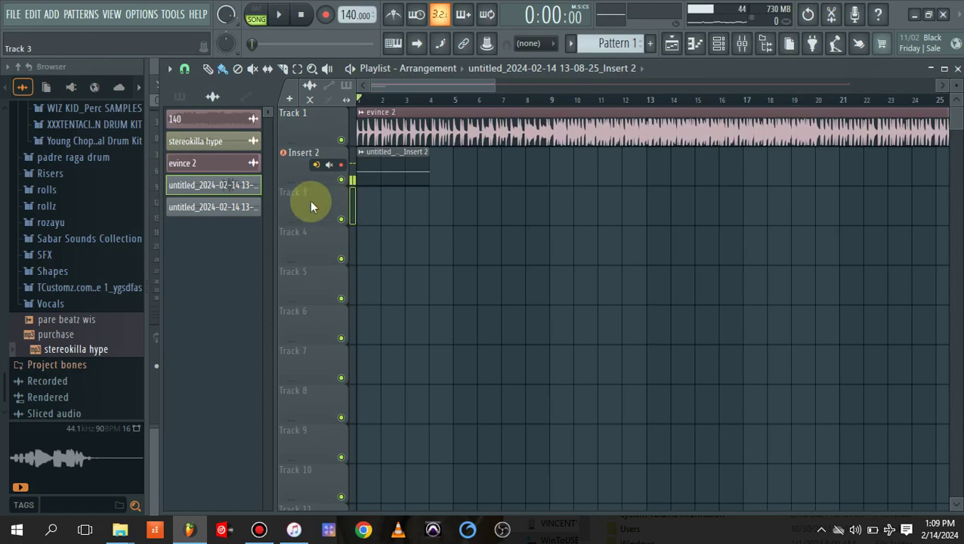
pyautogui.moveTo(318, 183); pyautogui.dragTo(315, 304)
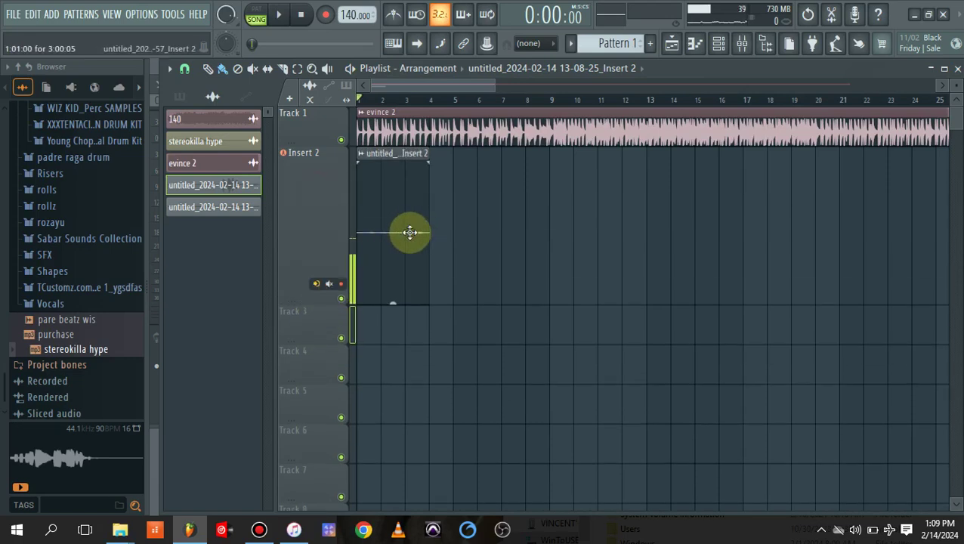
pyautogui.moveTo(409, 232); pyautogui.dragTo(402, 187)
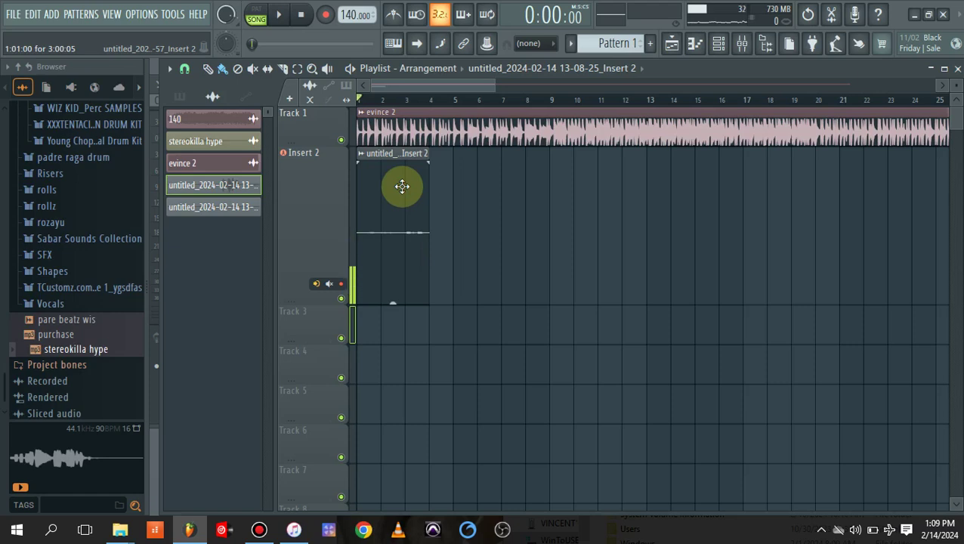
# Switch on Normalize for the new vocal clip, then bring up the mixer.
pyautogui.doubleClick(402, 187)
pyautogui.click(408, 299)
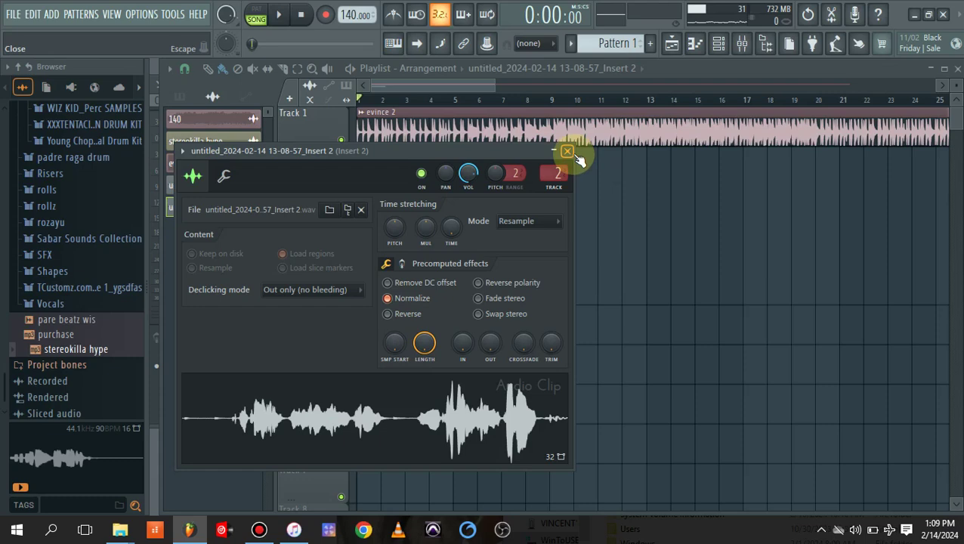
pyautogui.click(742, 43)
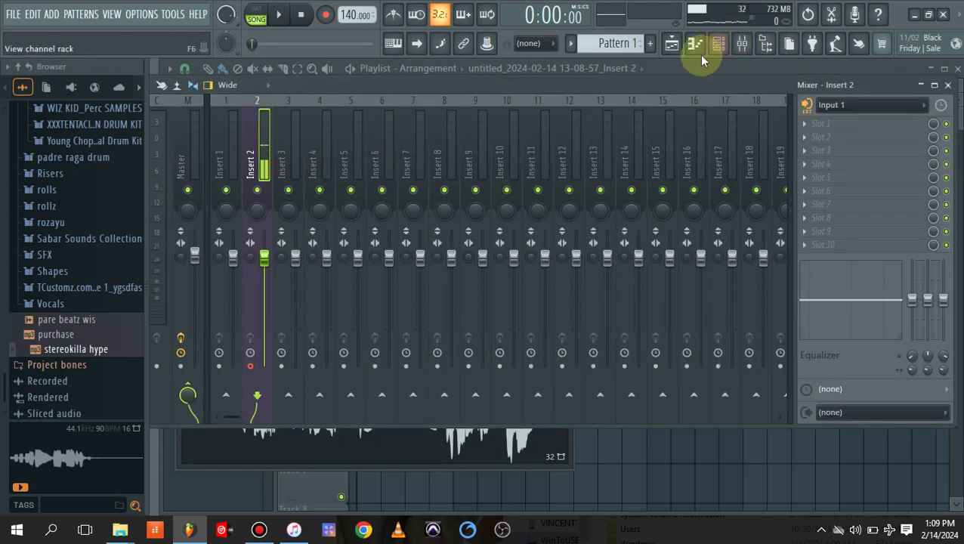
# Back in the playlist, change the vocal clip's mixer track from 2 to 3.
pyautogui.click(672, 43)
pyautogui.doubleClick(416, 204)
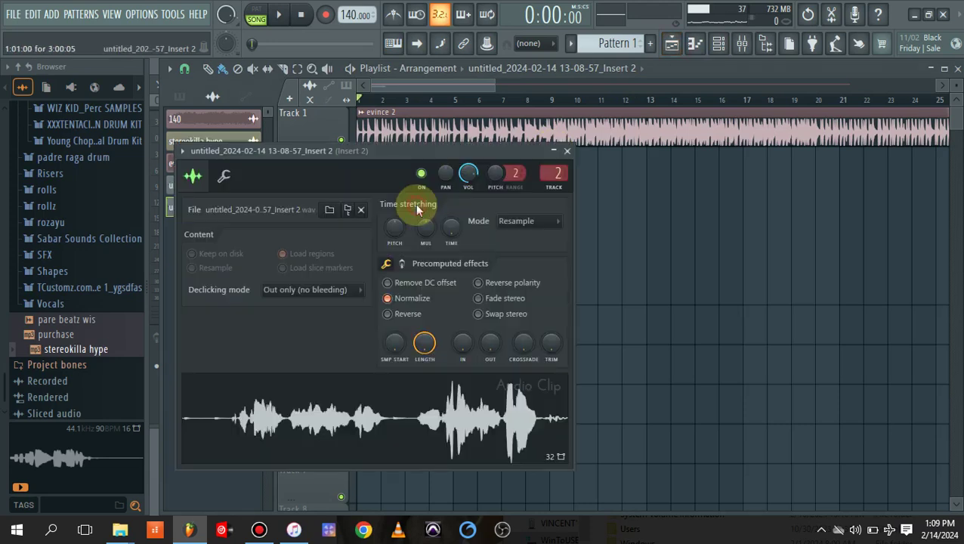
pyautogui.moveTo(542, 179); pyautogui.dragTo(541, 170)
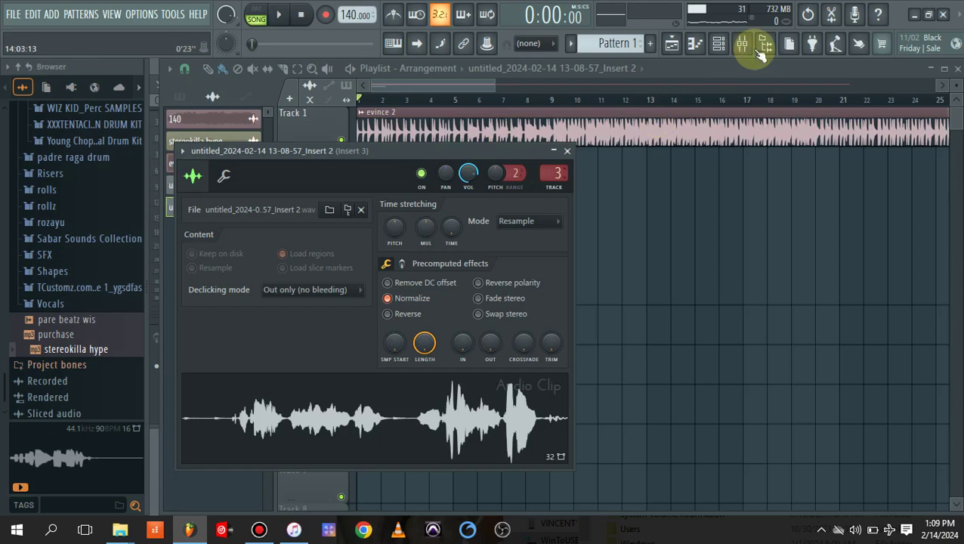
pyautogui.click(682, 47)
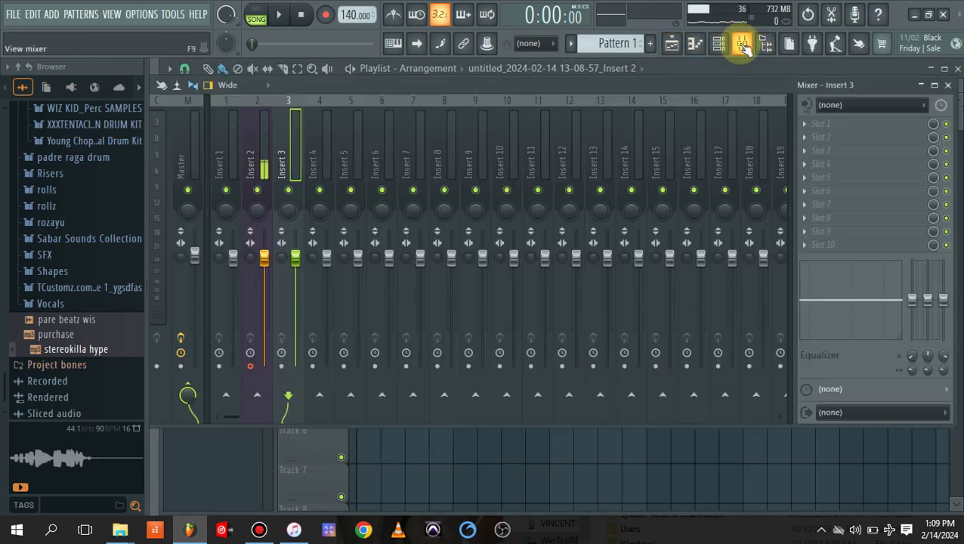
# Show the mixer and play the song briefly to confirm the vocal reaches Insert 3.
pyautogui.click(742, 43)
pyautogui.press('space')
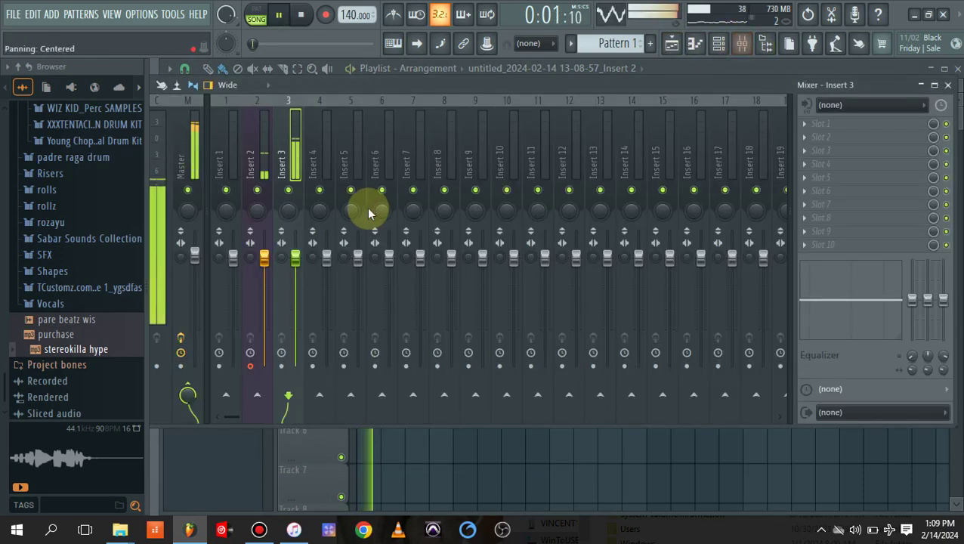
pyautogui.press('space')
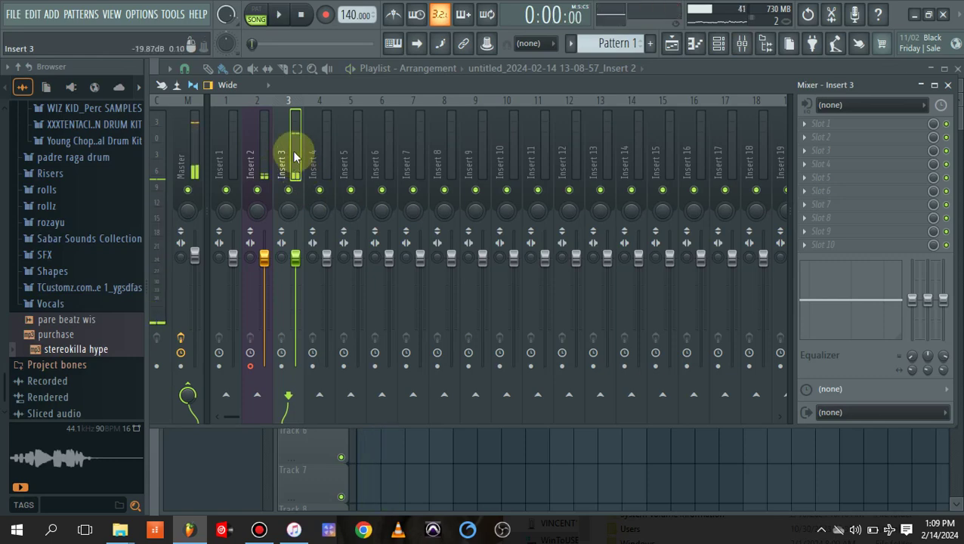
# Check the evince 2 beat's mixer track and lower Insert 1's fader to about 65% (-8.6 dB).
pyautogui.click(672, 43)
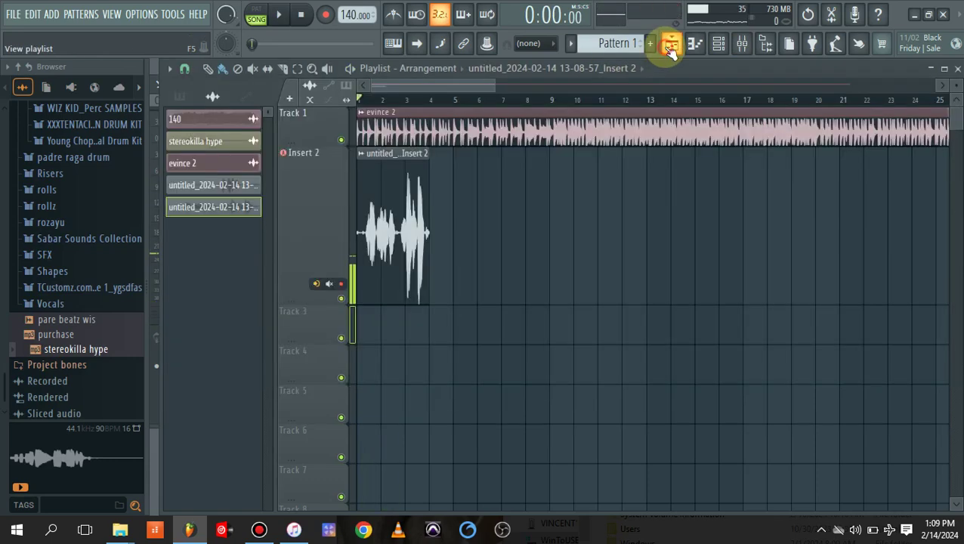
pyautogui.doubleClick(389, 134)
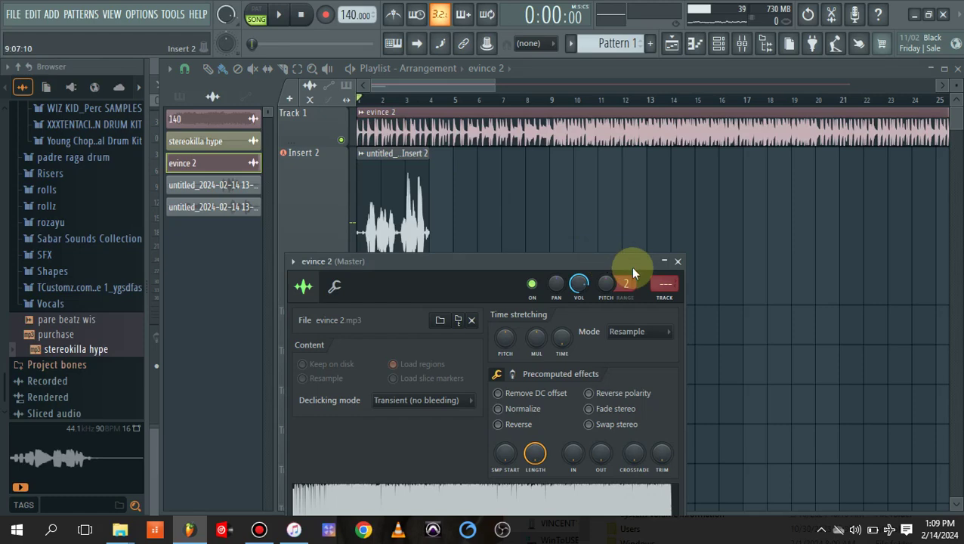
pyautogui.click(743, 43)
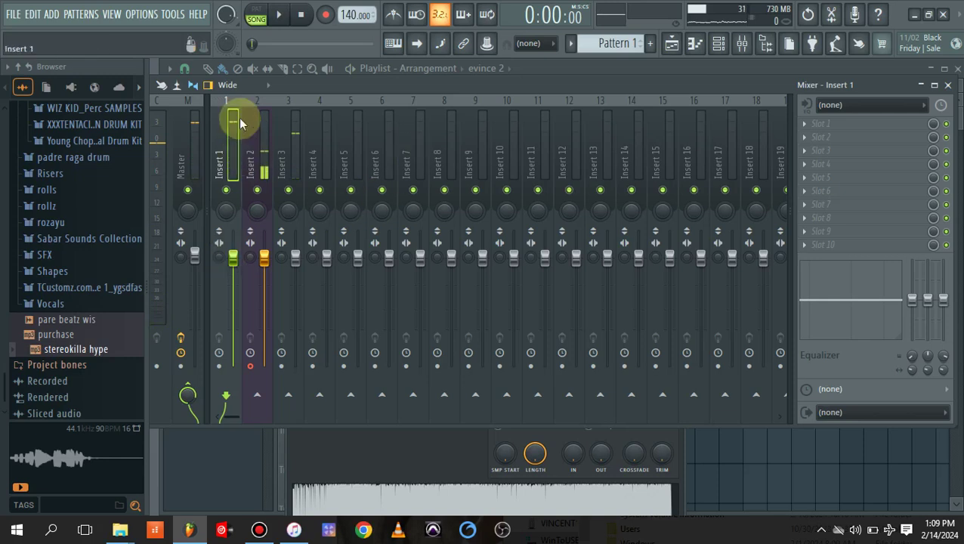
pyautogui.moveTo(226, 242); pyautogui.dragTo(226, 279)
# Play the song to hear the balance, then return to the playlist.
pyautogui.press('space')
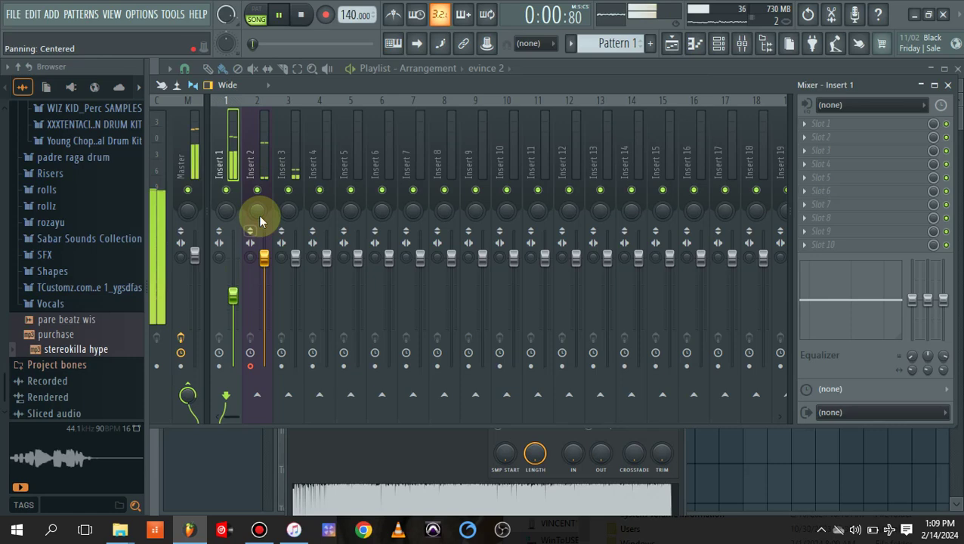
pyautogui.press('space')
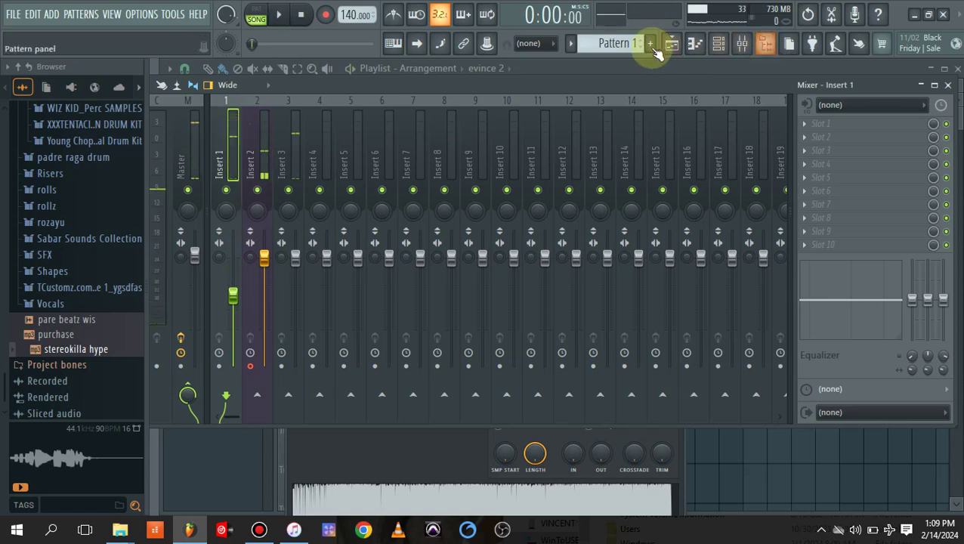
pyautogui.click(674, 47)
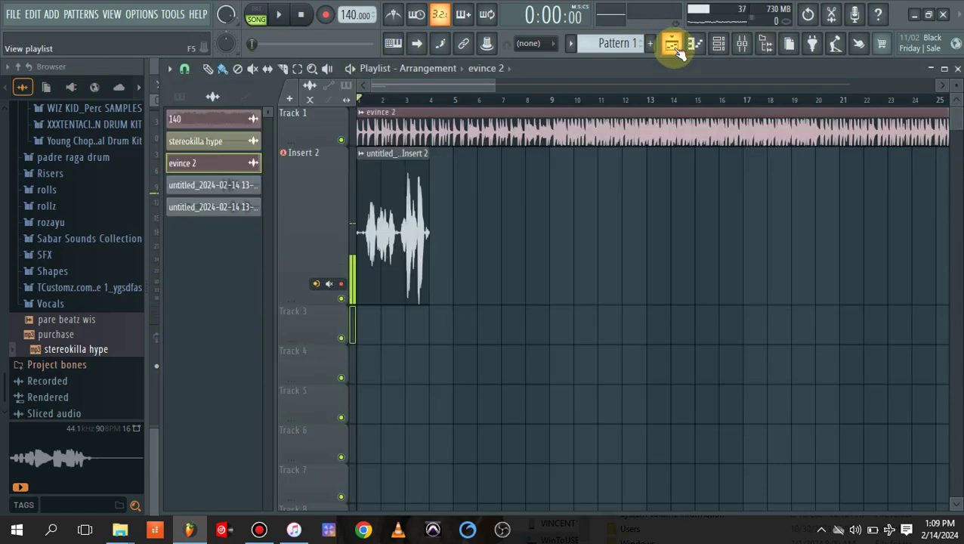
# Narrow the horizontal scrollbar to zoom in on the first bars of the vocal waveform.
pyautogui.moveTo(494, 87); pyautogui.dragTo(426, 90)
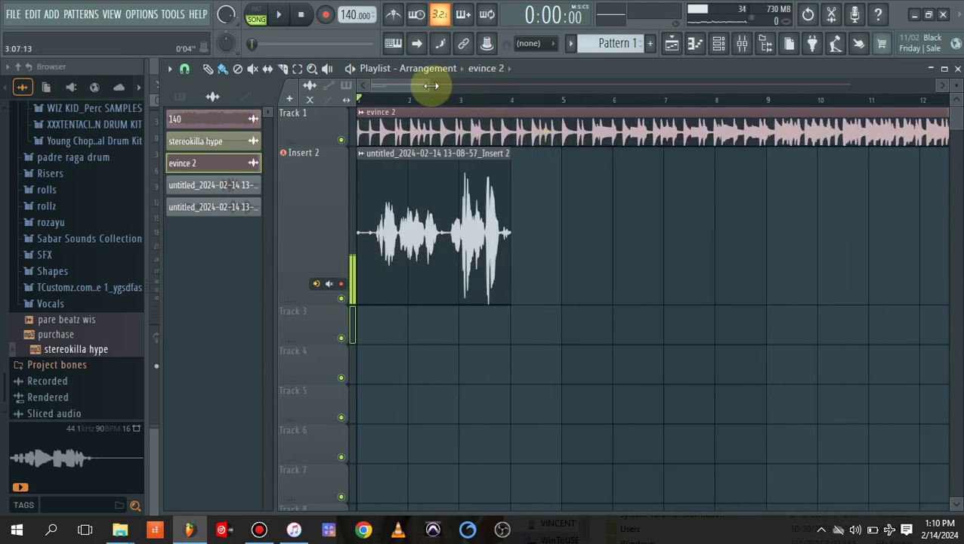
pyautogui.moveTo(430, 85); pyautogui.dragTo(402, 87)
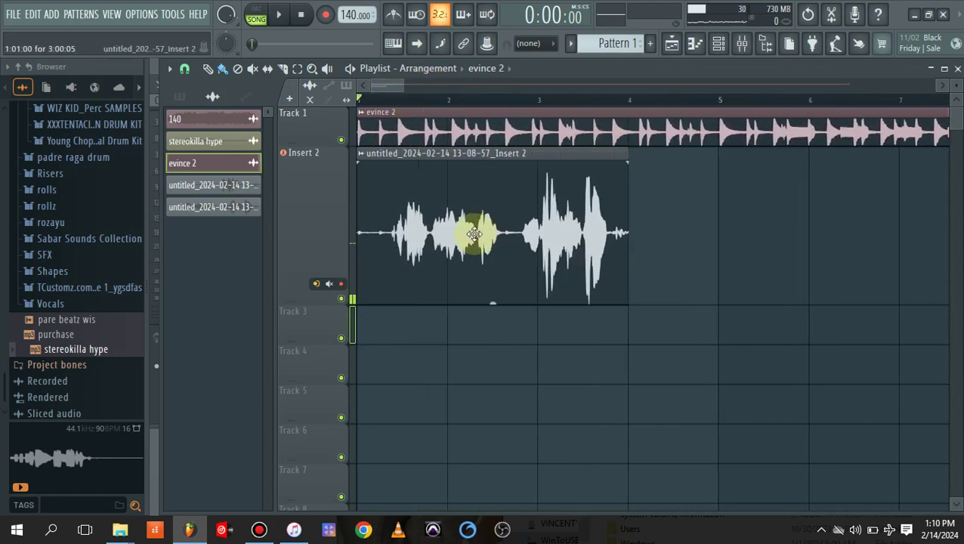